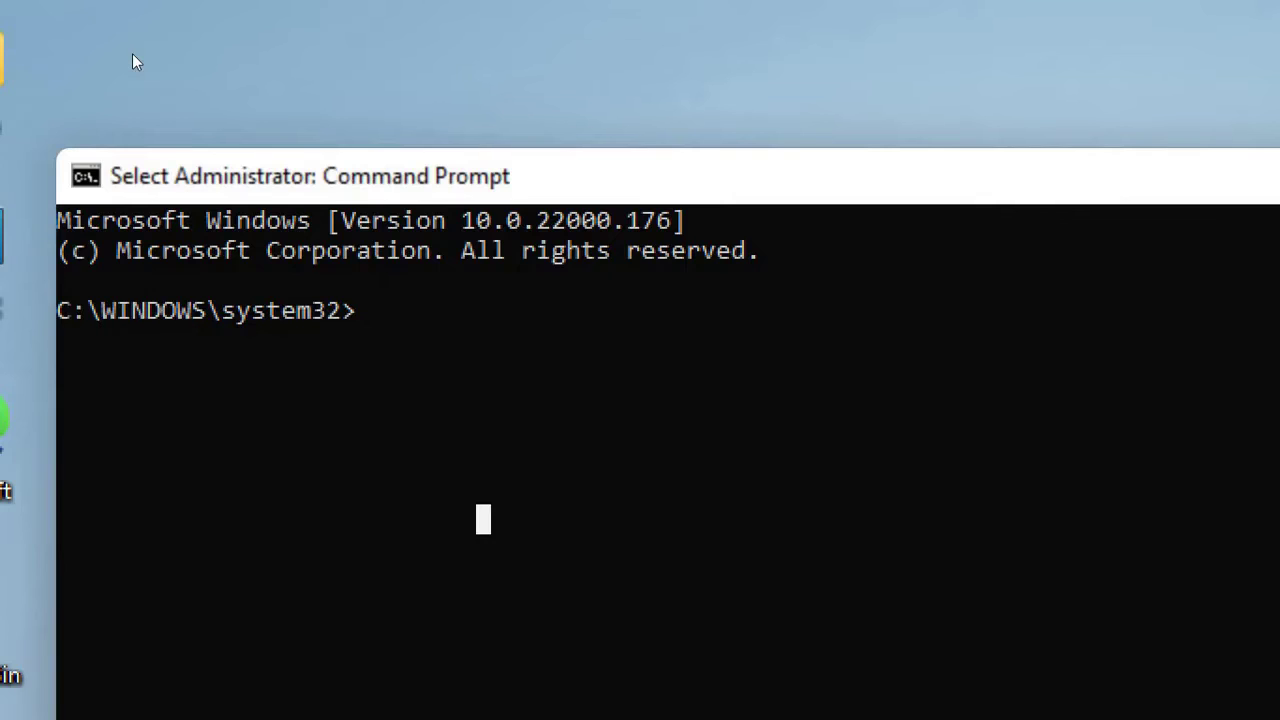
Step: Run sfc /scannow at the administrator prompt to start verifying system files
{"action": "type", "text": "sfc /scannow"}
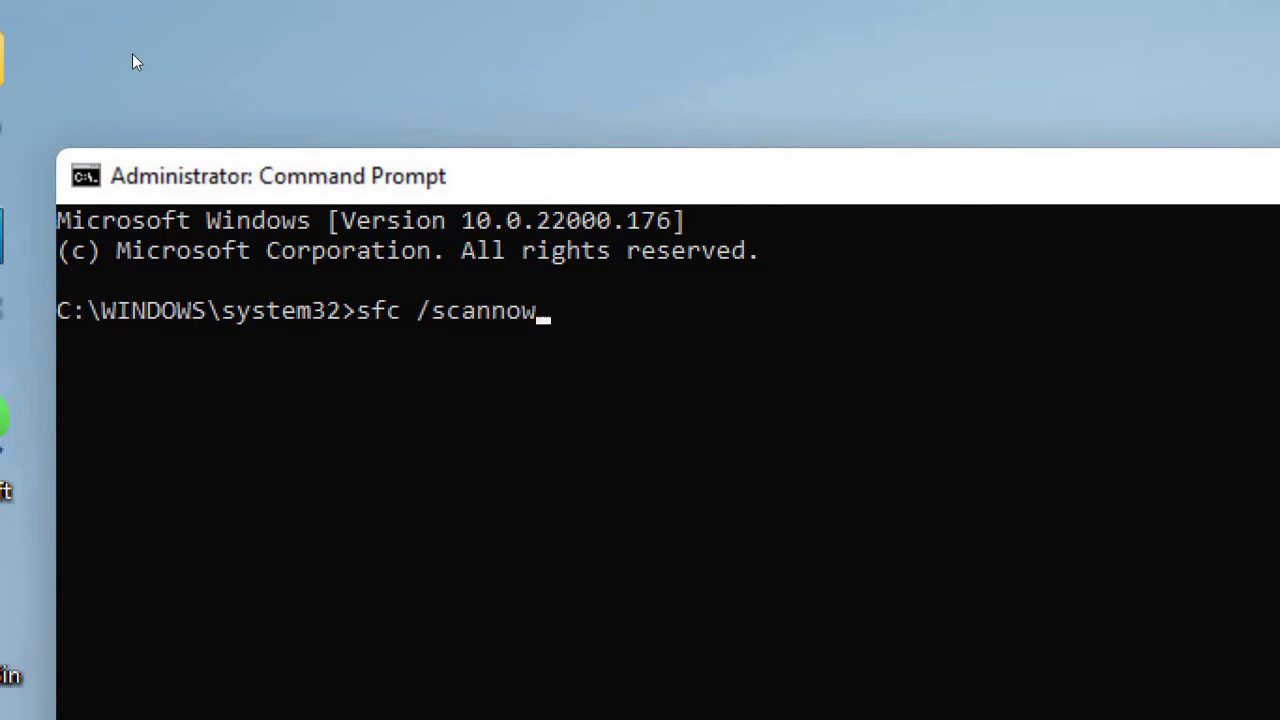
{"action": "key", "text": "Return"}
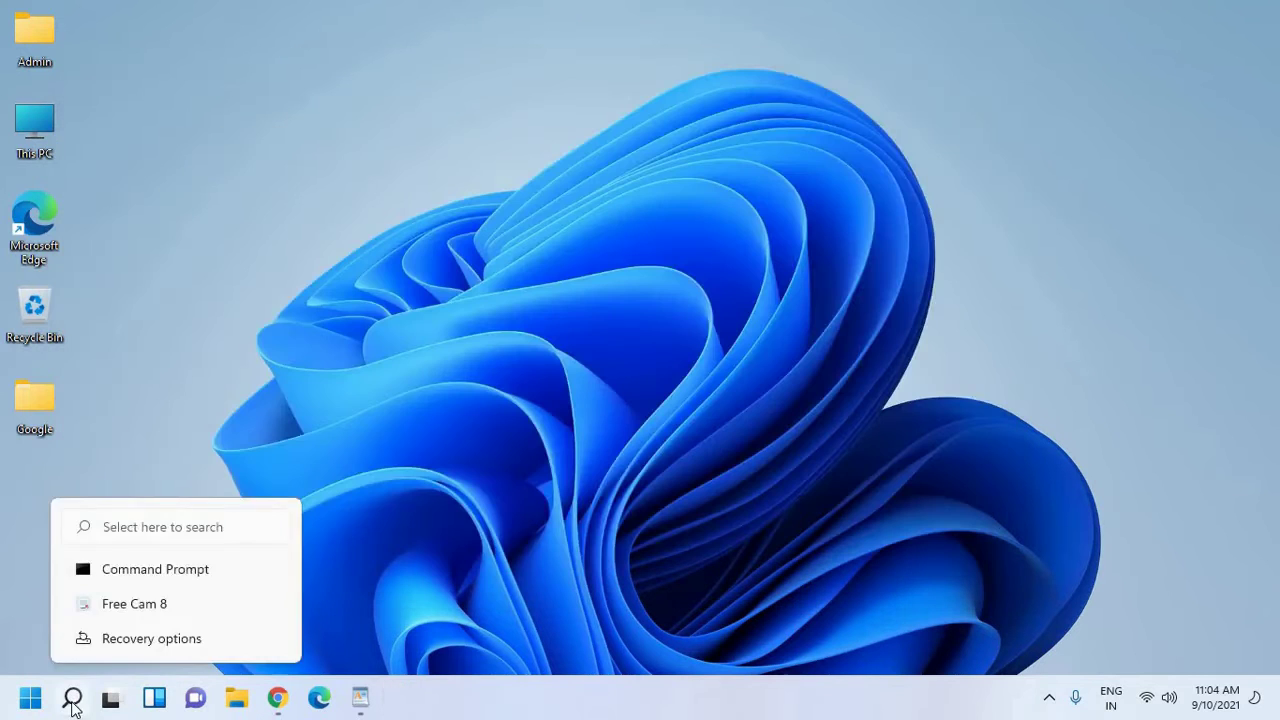
Step: Search for 'cmd' and open a new Command Prompt window
{"action": "left_click", "coordinate": [72, 697]}
{"action": "type", "text": "cmd"}
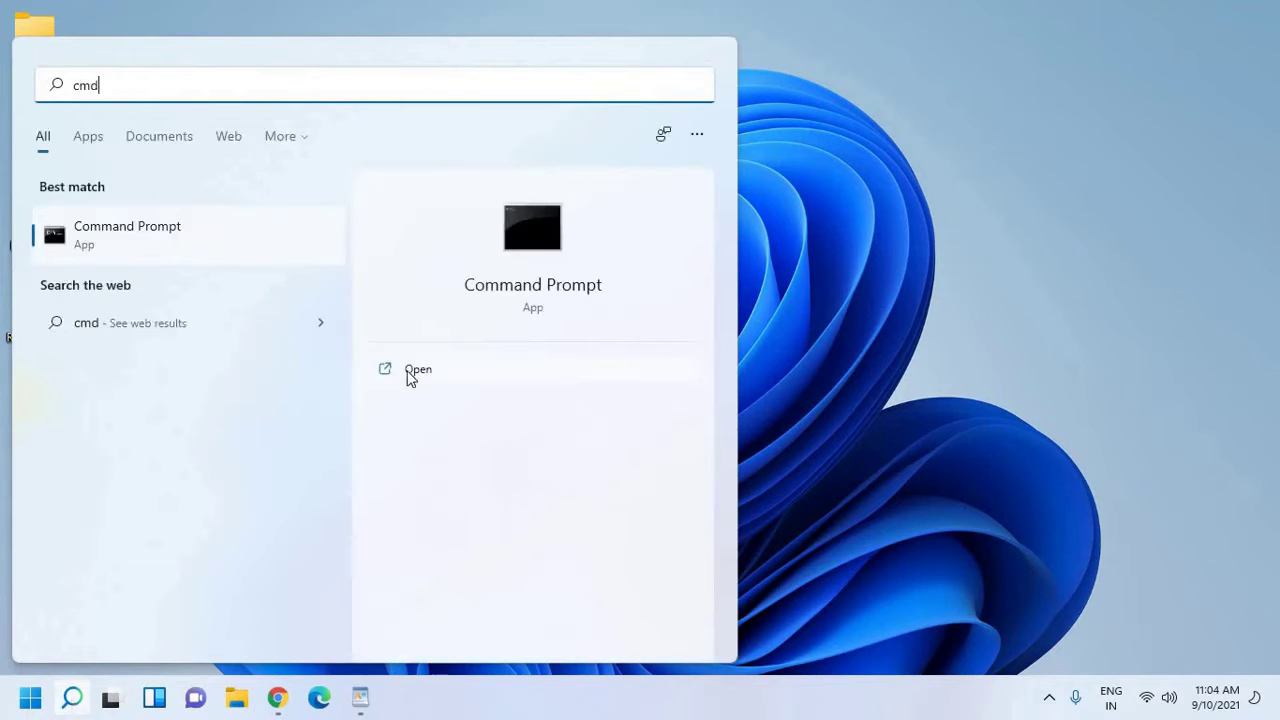
{"action": "left_click", "coordinate": [115, 237]}
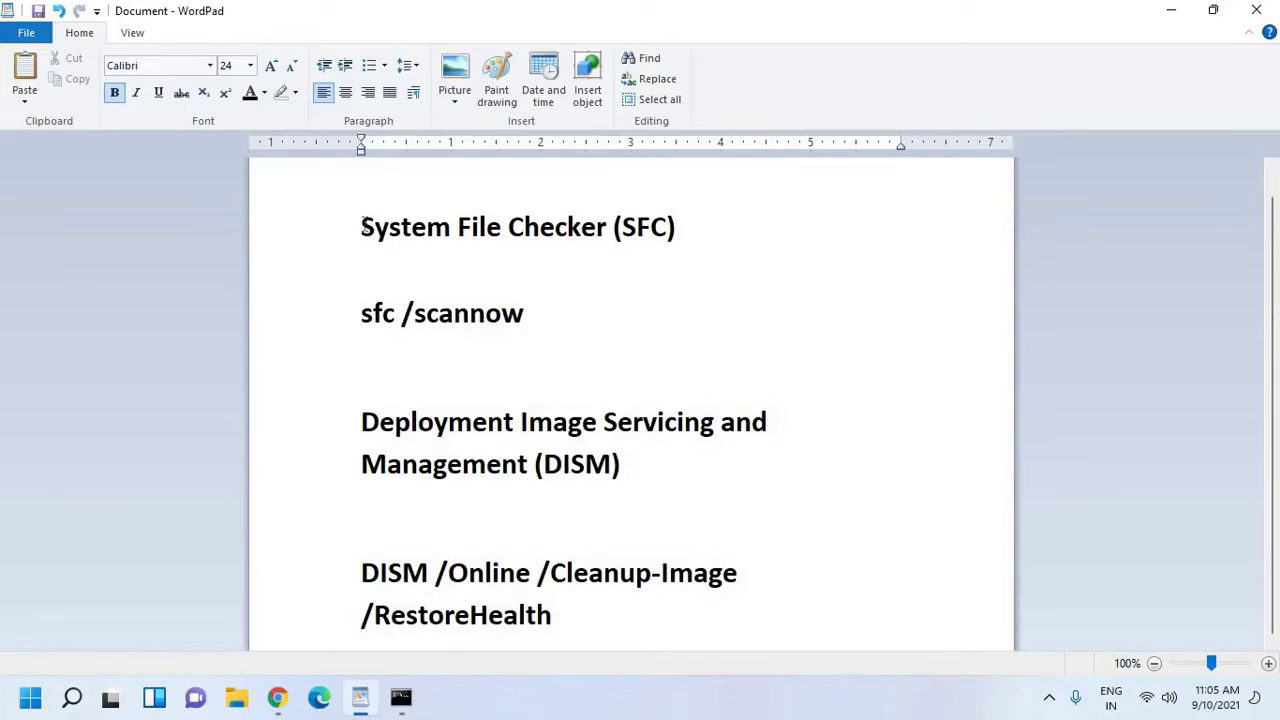
Step: Copy the DISM /Online /Cleanup-Image /RestoreHealth line from the WordPad notes
{"action": "mouse_move", "coordinate": [362, 228]}
{"action": "left_mouse_down"}
{"action": "mouse_move", "coordinate": [632, 216]}
{"action": "mouse_move", "coordinate": [679, 226]}
{"action": "left_mouse_up"}
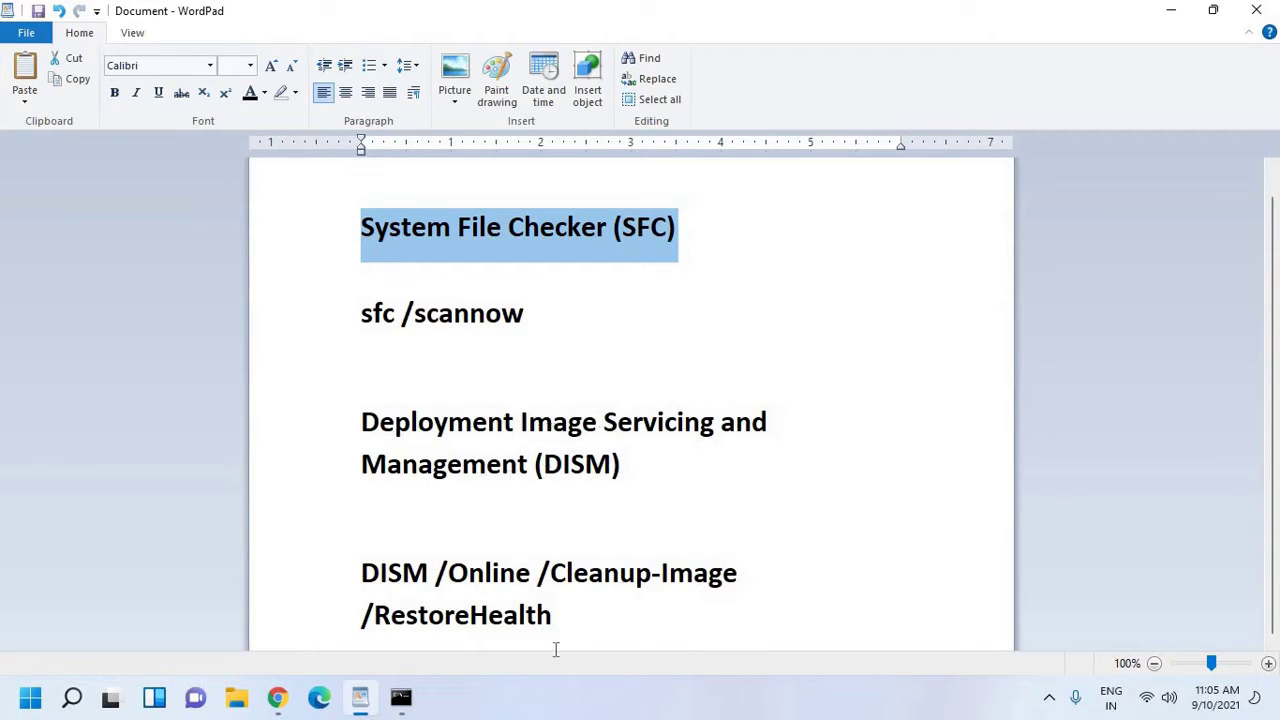
{"action": "left_click_drag", "start_coordinate": [556, 620], "coordinate": [379, 587]}
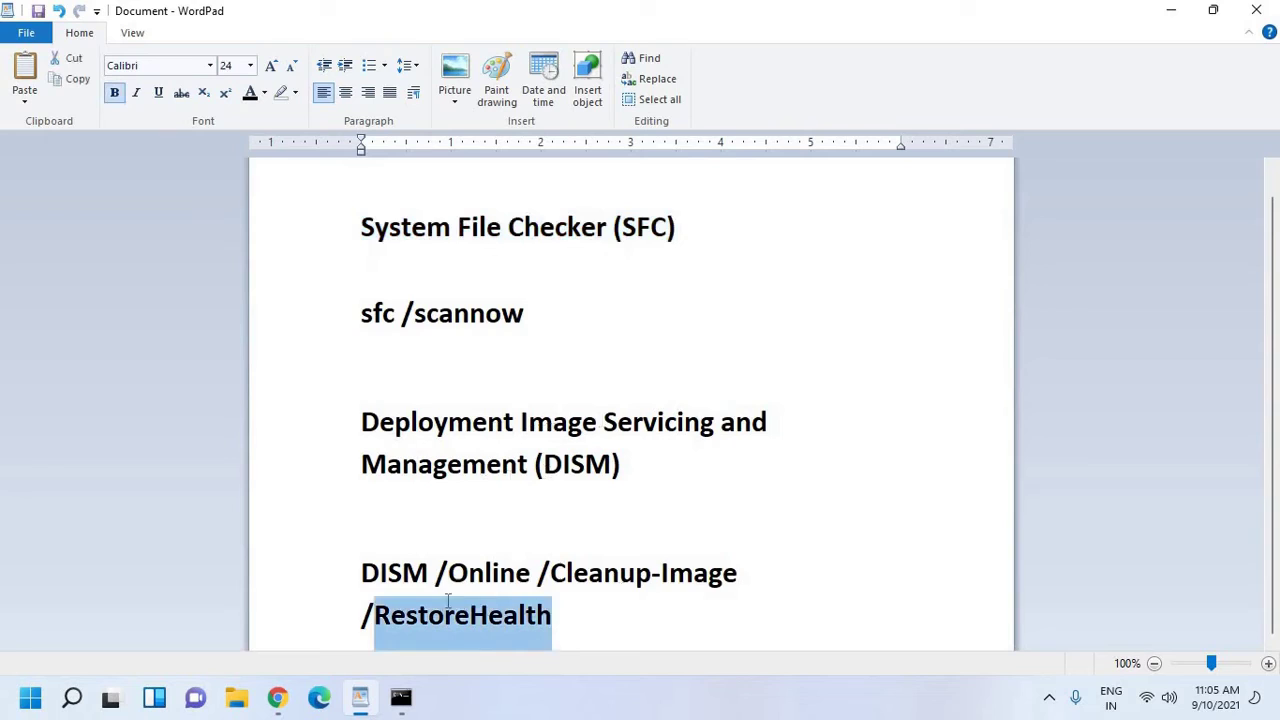
{"action": "right_click", "coordinate": [378, 584]}
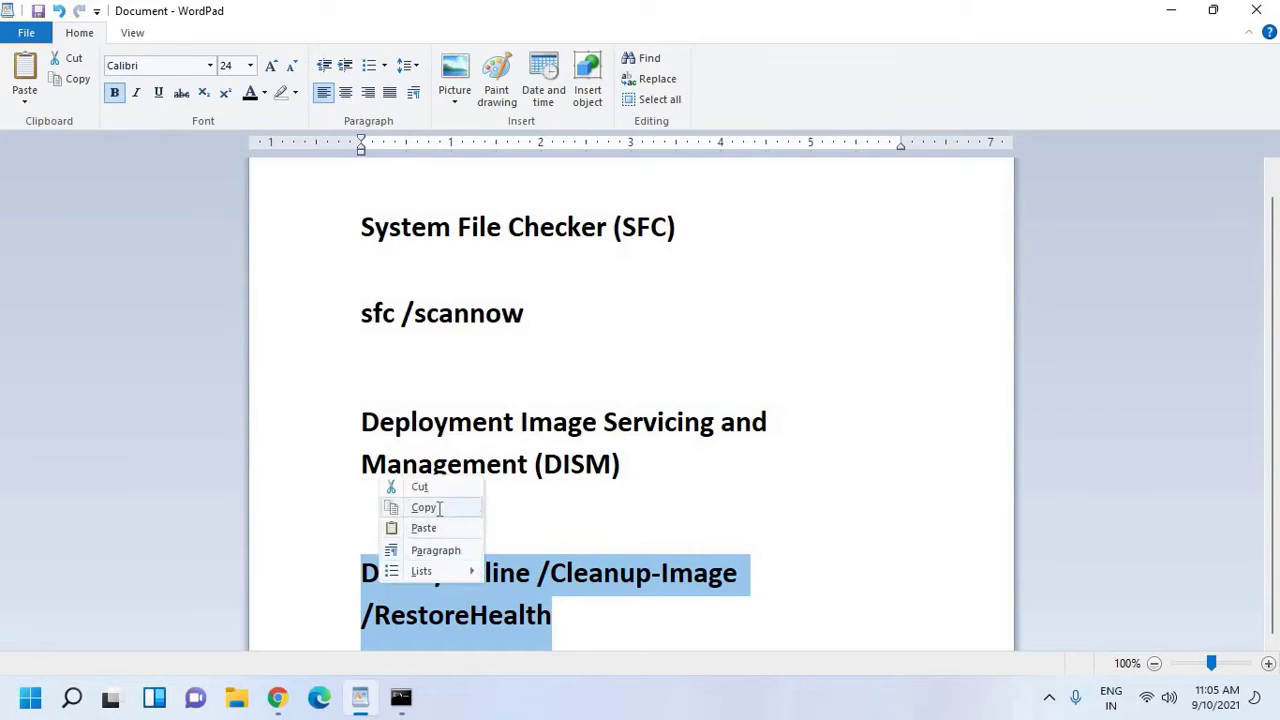
{"action": "left_click", "coordinate": [434, 507]}
Step: Paste the DISM /Online /Cleanup-Image /RestoreHealth command at the prompt and run it
{"action": "right_click", "coordinate": [278, 162]}
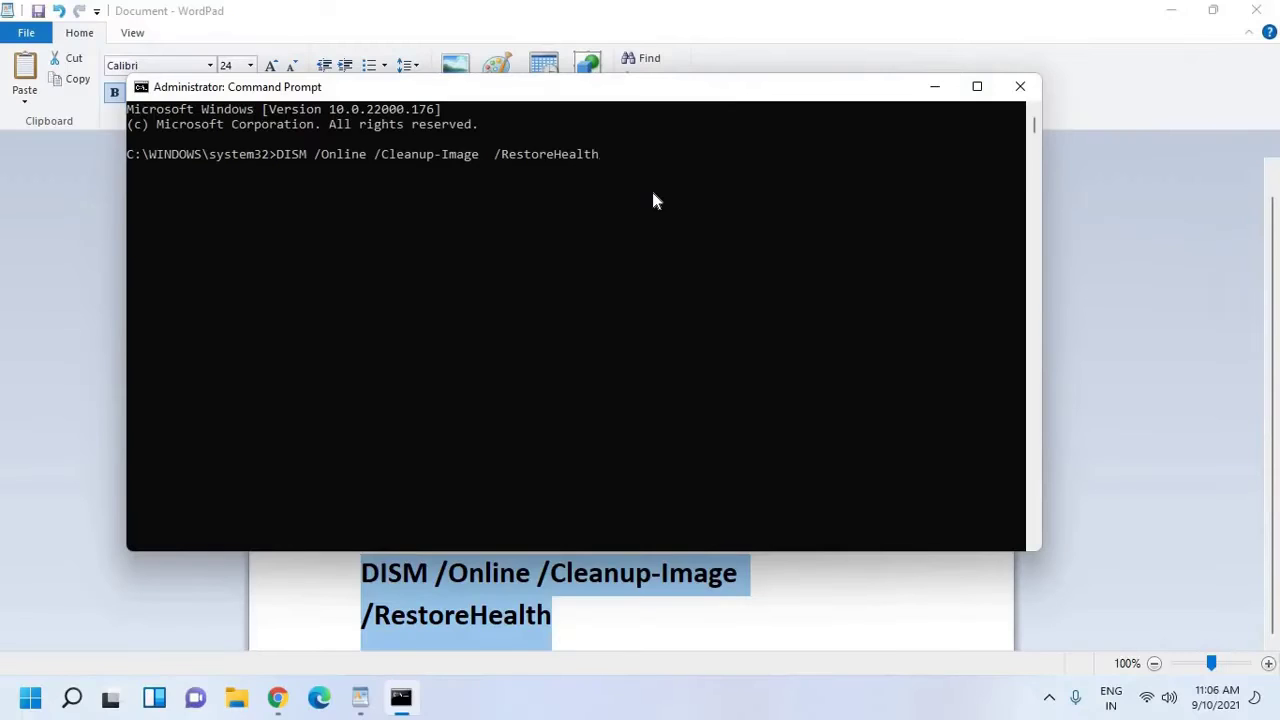
{"action": "key", "text": "Return"}
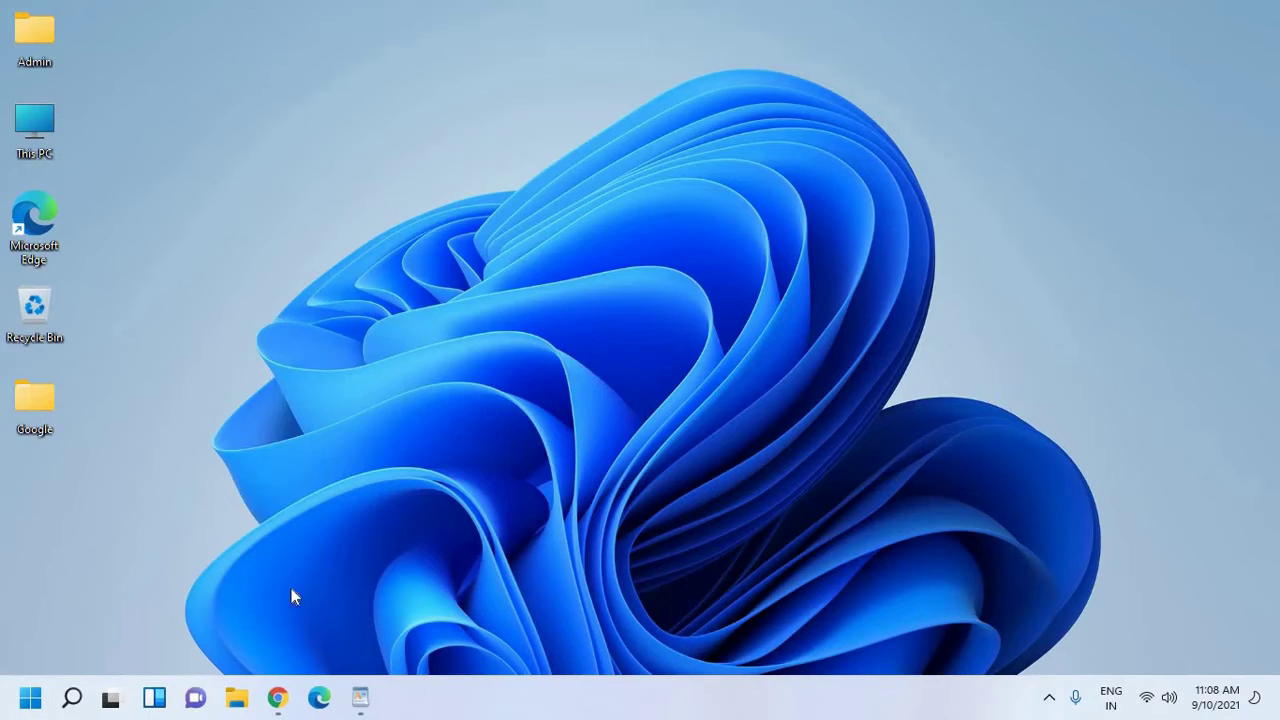
Step: Search 'trou' and open the System › Troubleshoot settings page
{"action": "left_click", "coordinate": [72, 698]}
{"action": "type", "text": "t"}
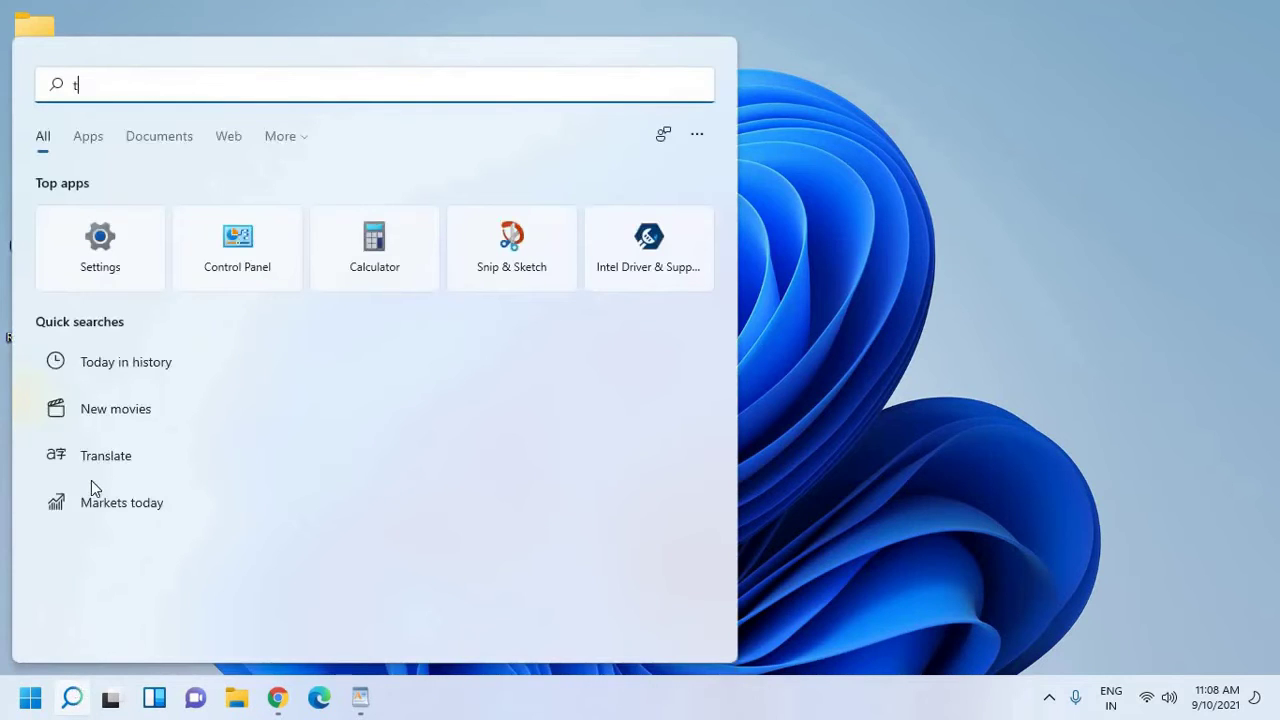
{"action": "type", "text": "r"}
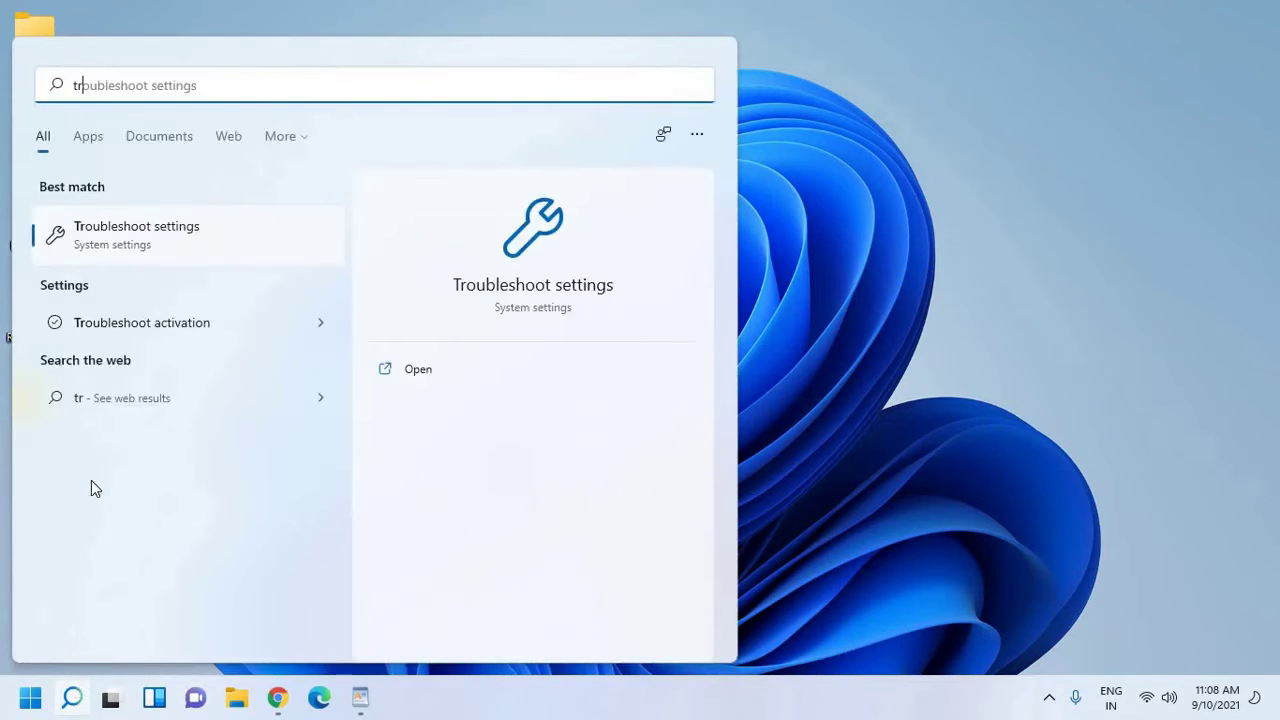
{"action": "type", "text": "ou"}
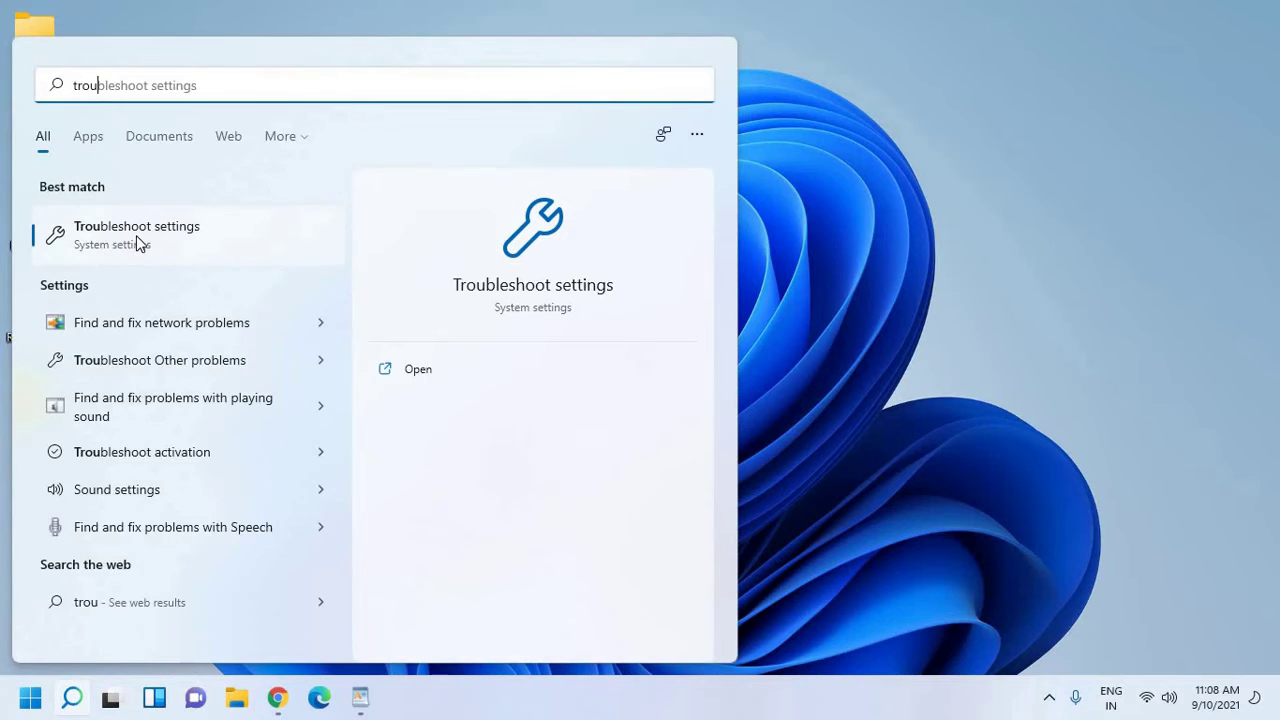
{"action": "left_click", "coordinate": [136, 235]}
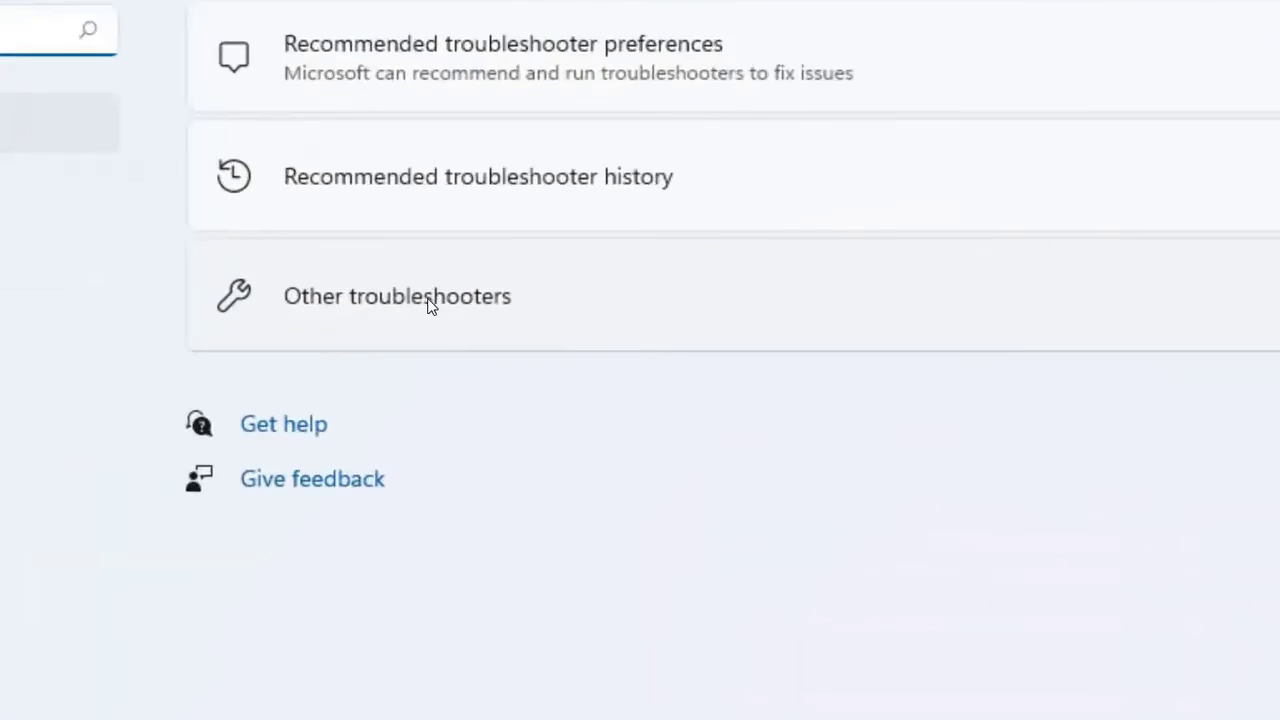
Step: Open Other troubleshooters and scroll down through the list to Windows Store Apps
{"action": "left_click", "coordinate": [455, 300]}
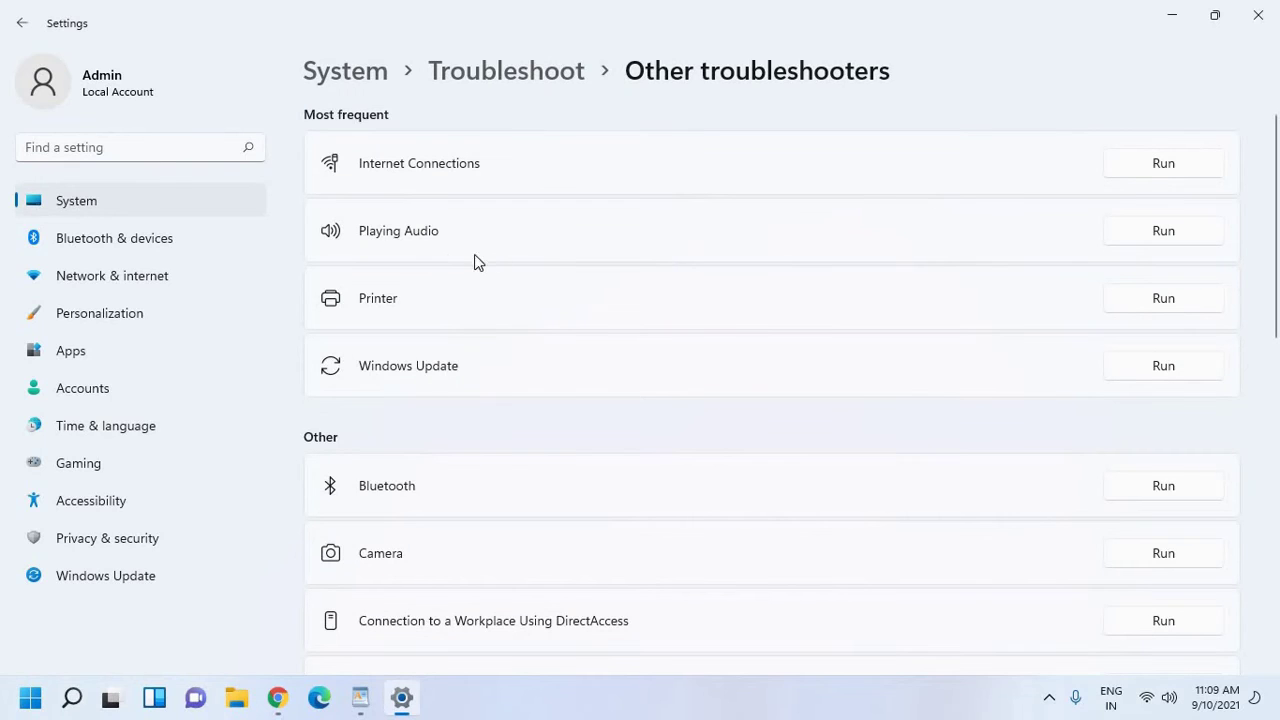
{"action": "scroll", "coordinate": [467, 420], "scroll_direction": "down", "scroll_amount": 2}
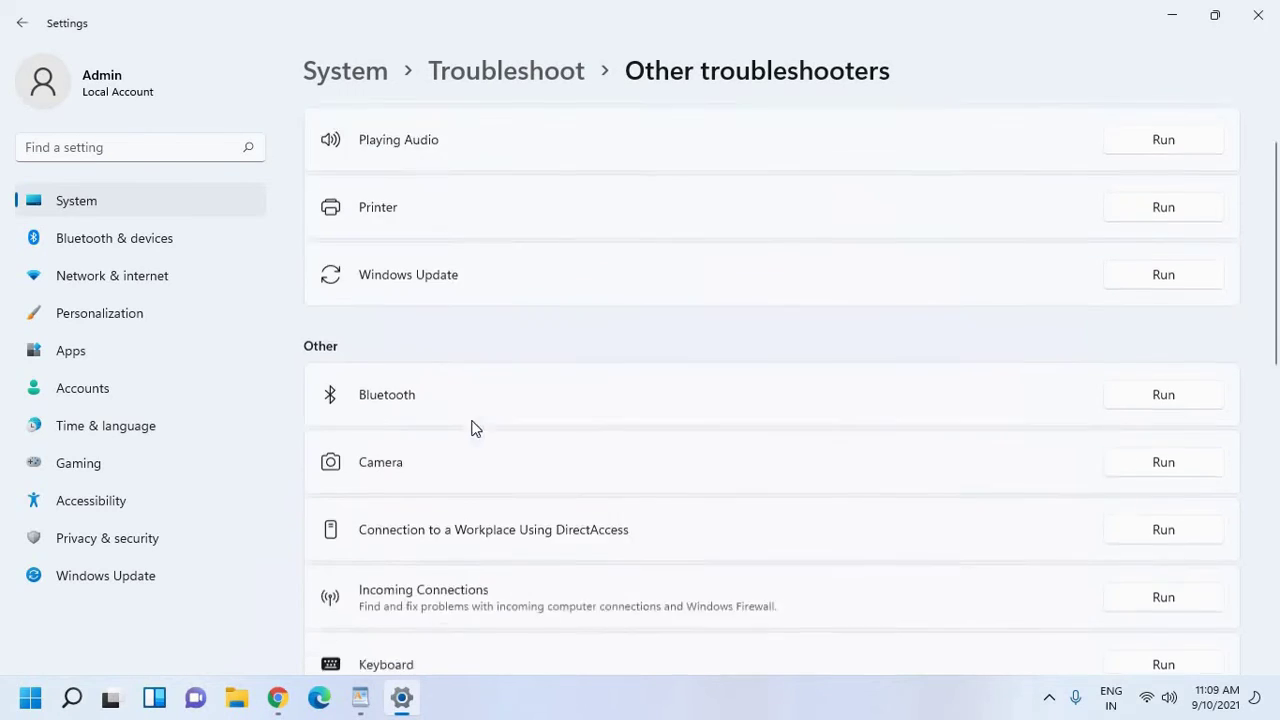
{"action": "scroll", "coordinate": [609, 432], "scroll_direction": "down", "scroll_amount": 1}
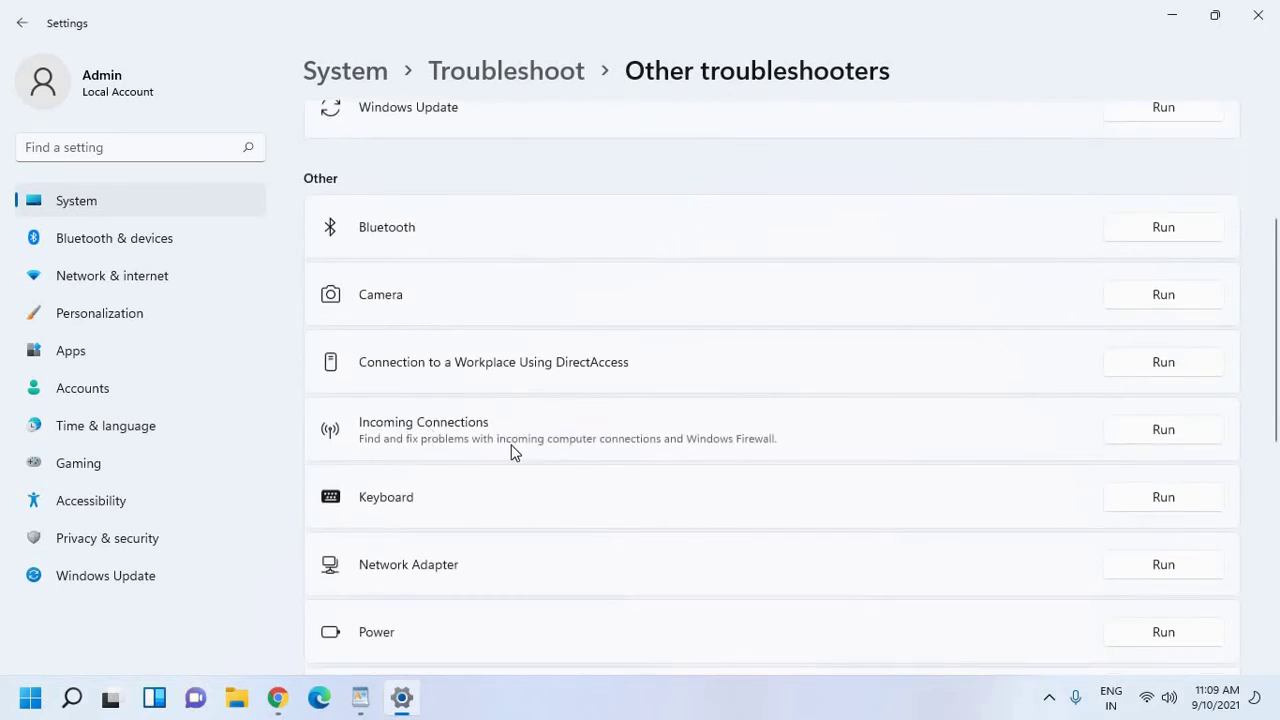
{"action": "scroll", "coordinate": [514, 451], "scroll_direction": "down", "scroll_amount": 1}
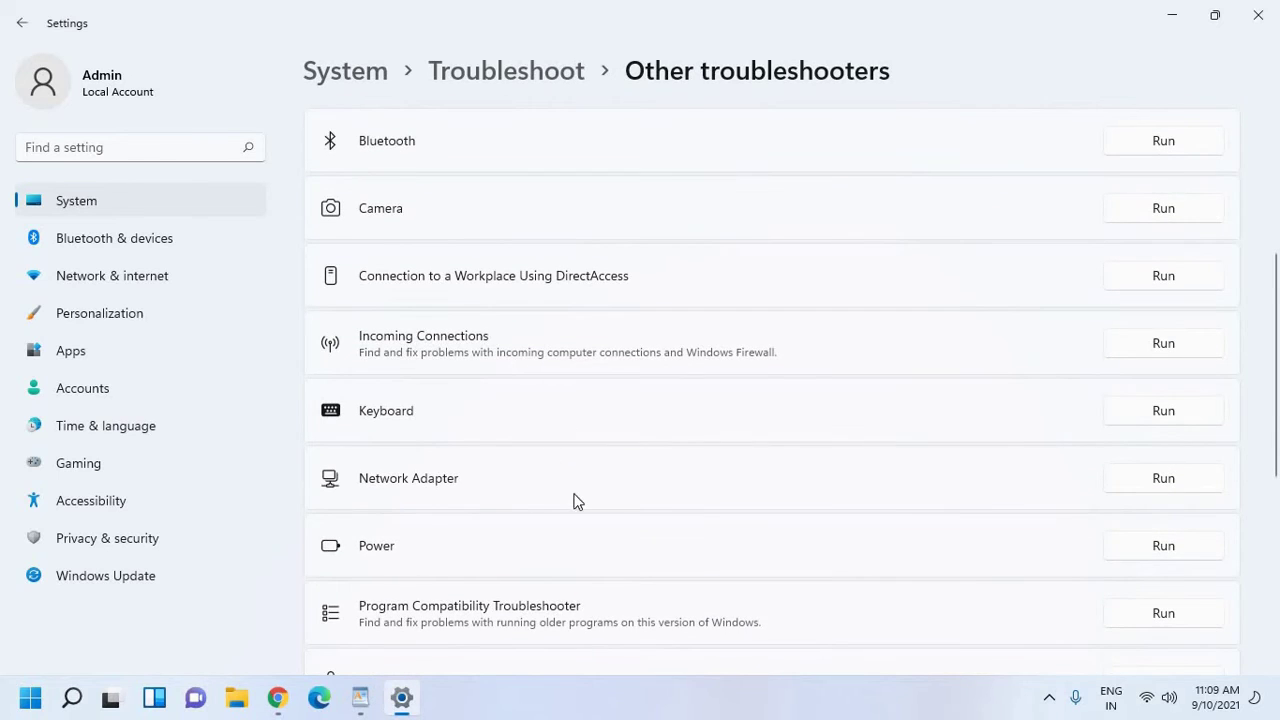
{"action": "scroll", "coordinate": [571, 503], "scroll_direction": "down", "scroll_amount": 2}
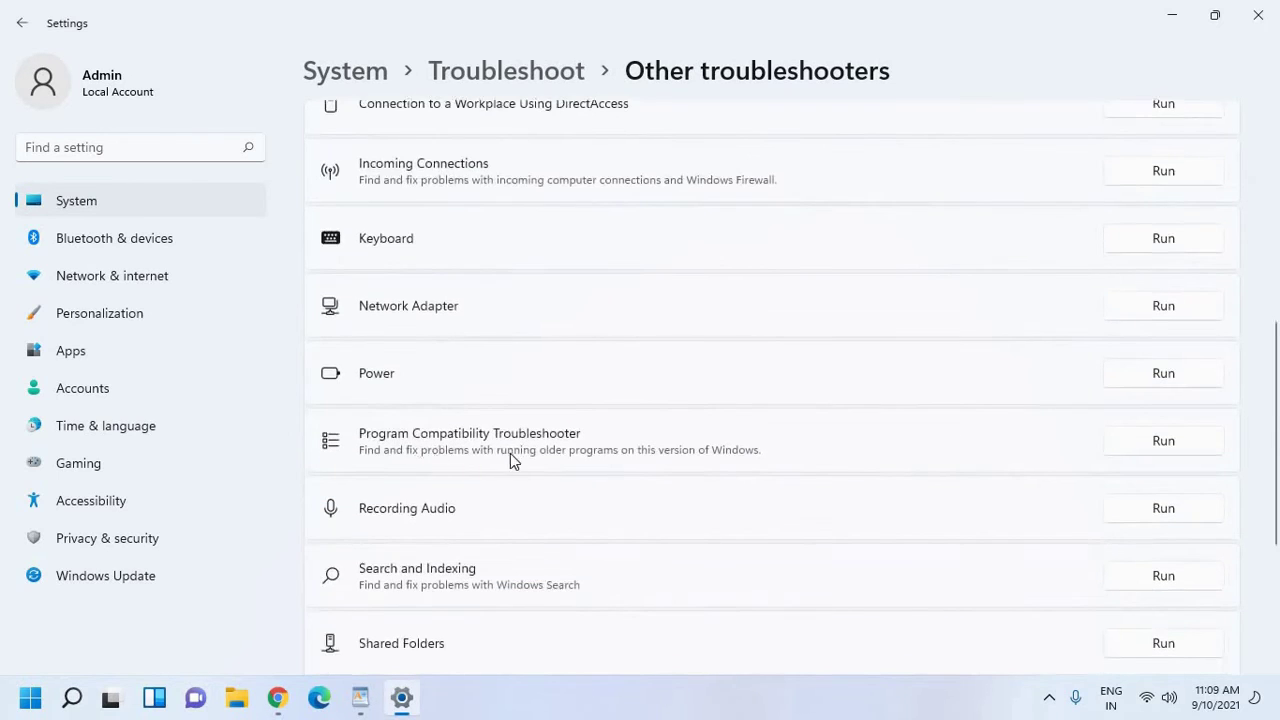
{"action": "scroll", "coordinate": [512, 453], "scroll_direction": "down", "scroll_amount": 2}
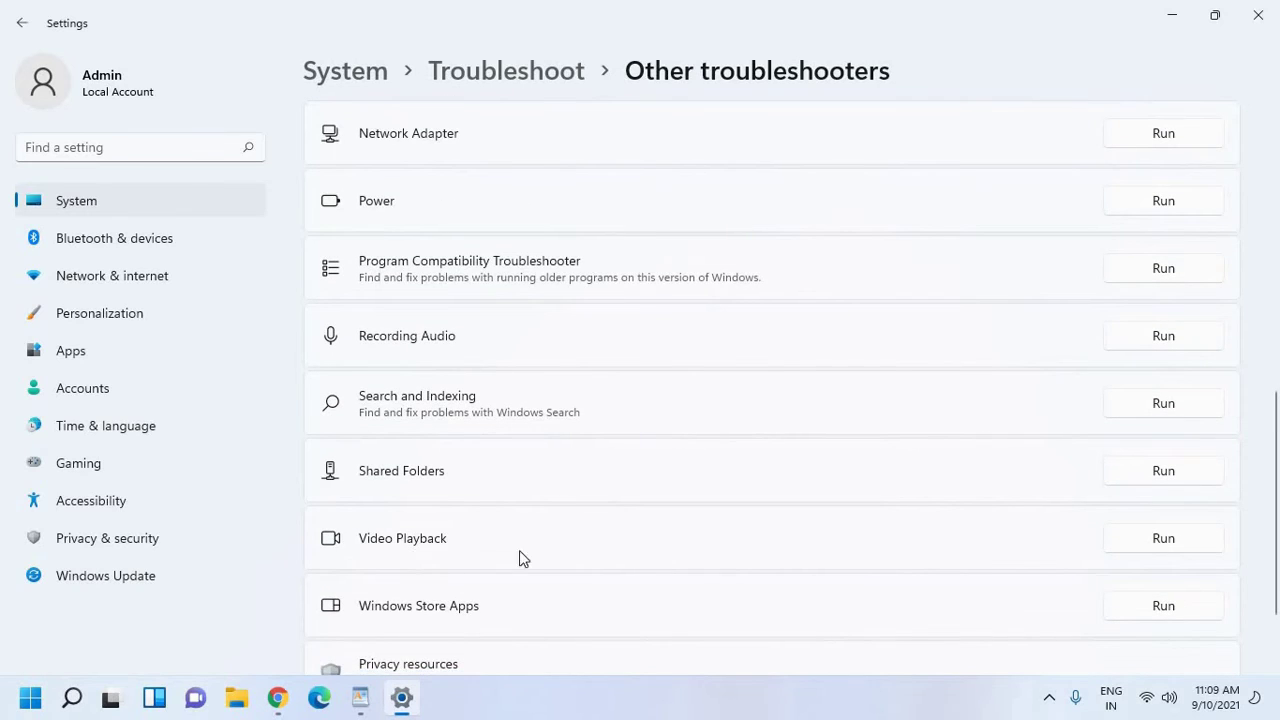
{"action": "scroll", "coordinate": [393, 548], "scroll_direction": "down", "scroll_amount": 1}
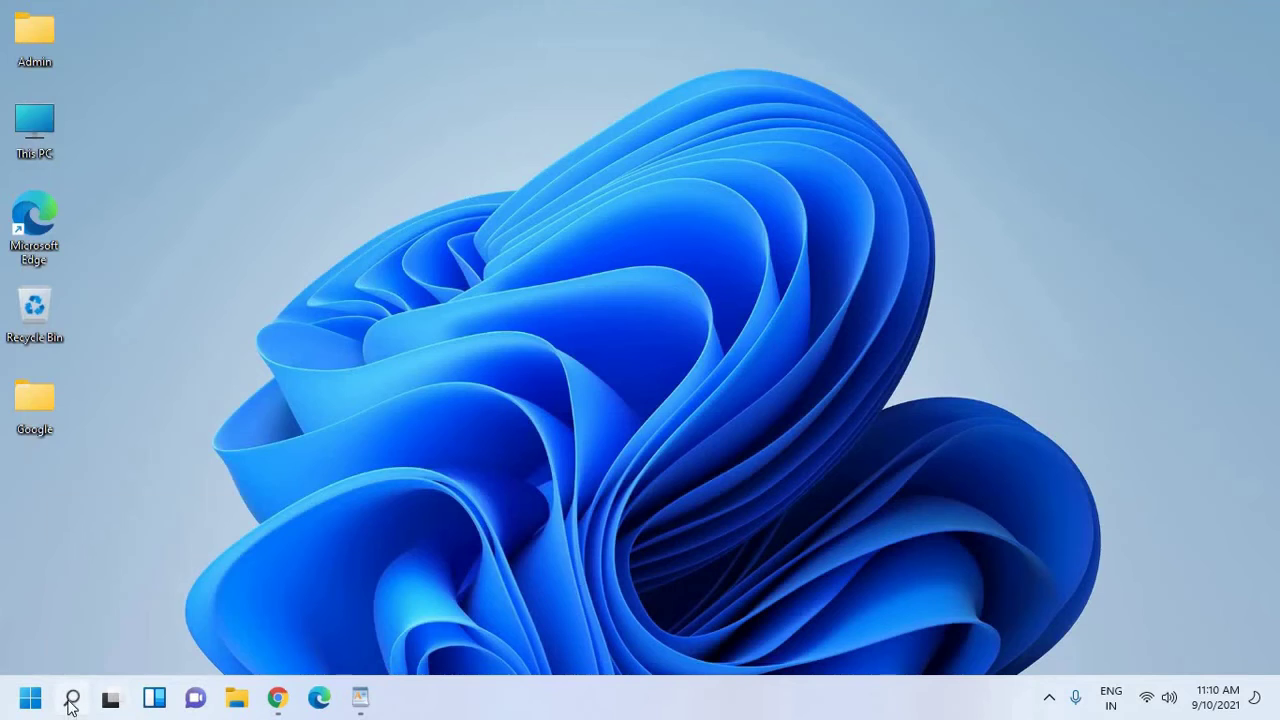
Step: Search 'reco' and open the Recovery options settings page
{"action": "left_click", "coordinate": [70, 700]}
{"action": "type", "text": "rec"}
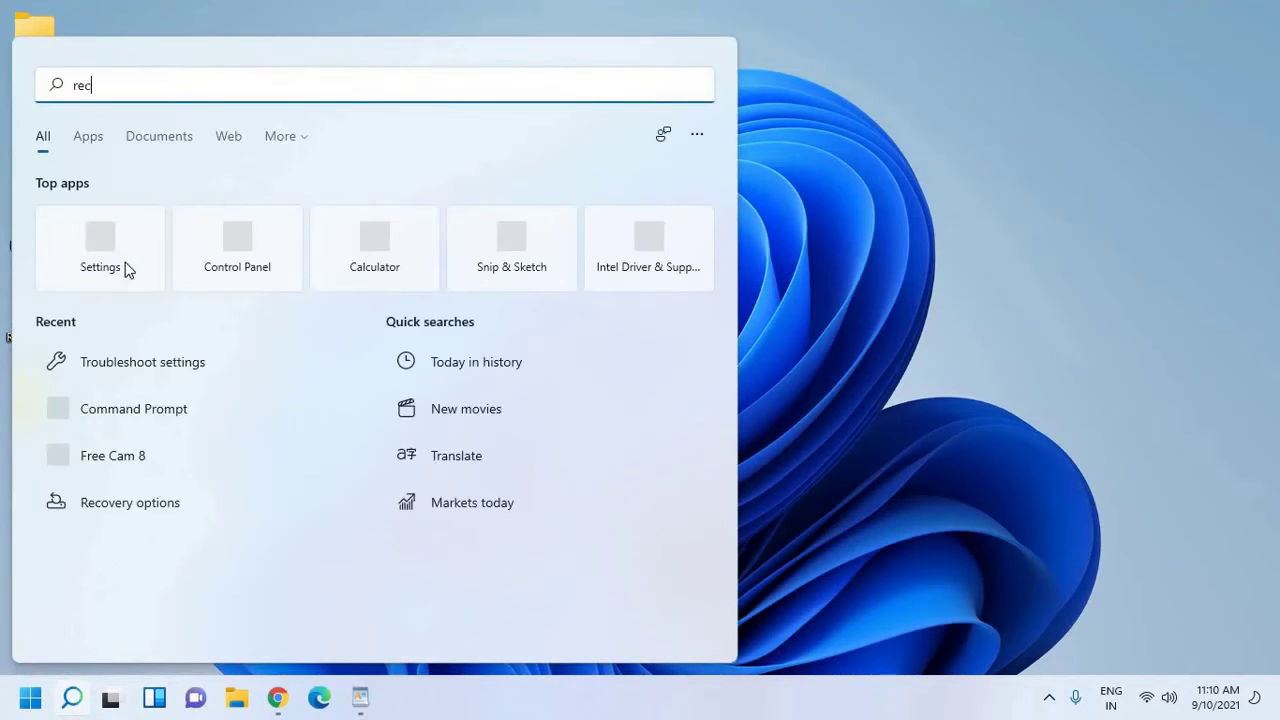
{"action": "type", "text": "o"}
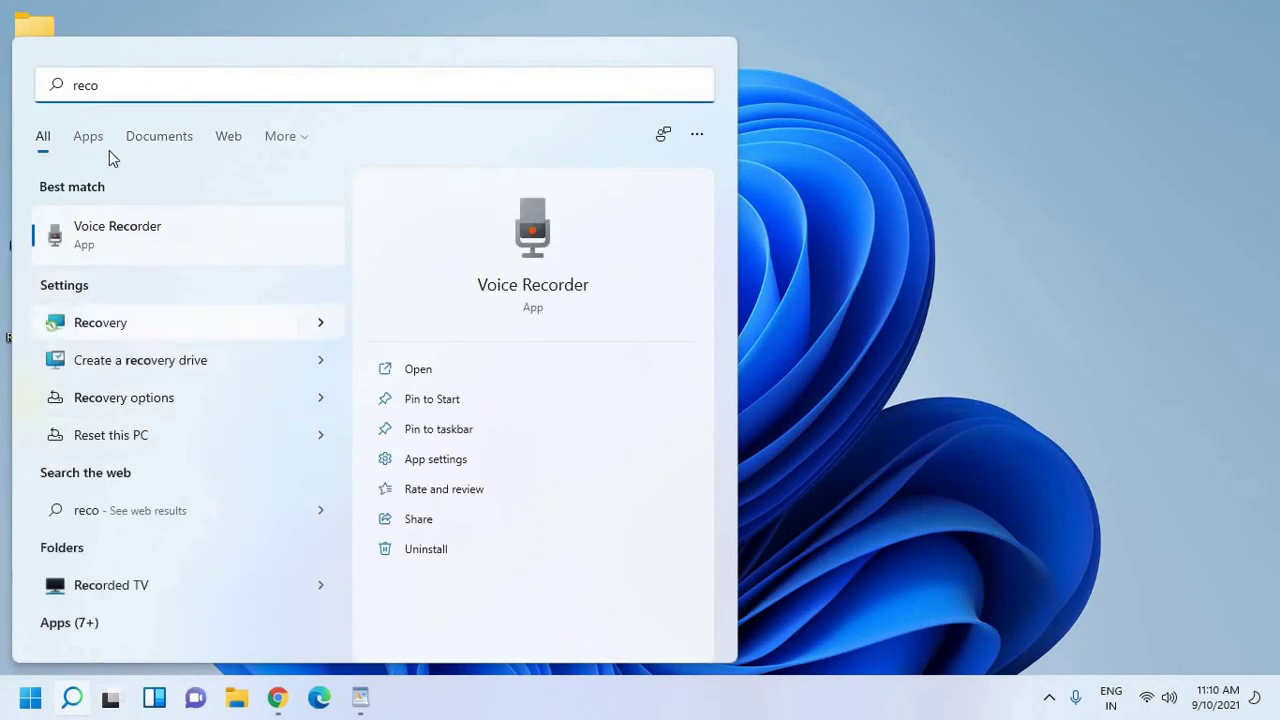
{"action": "left_click", "coordinate": [147, 401]}
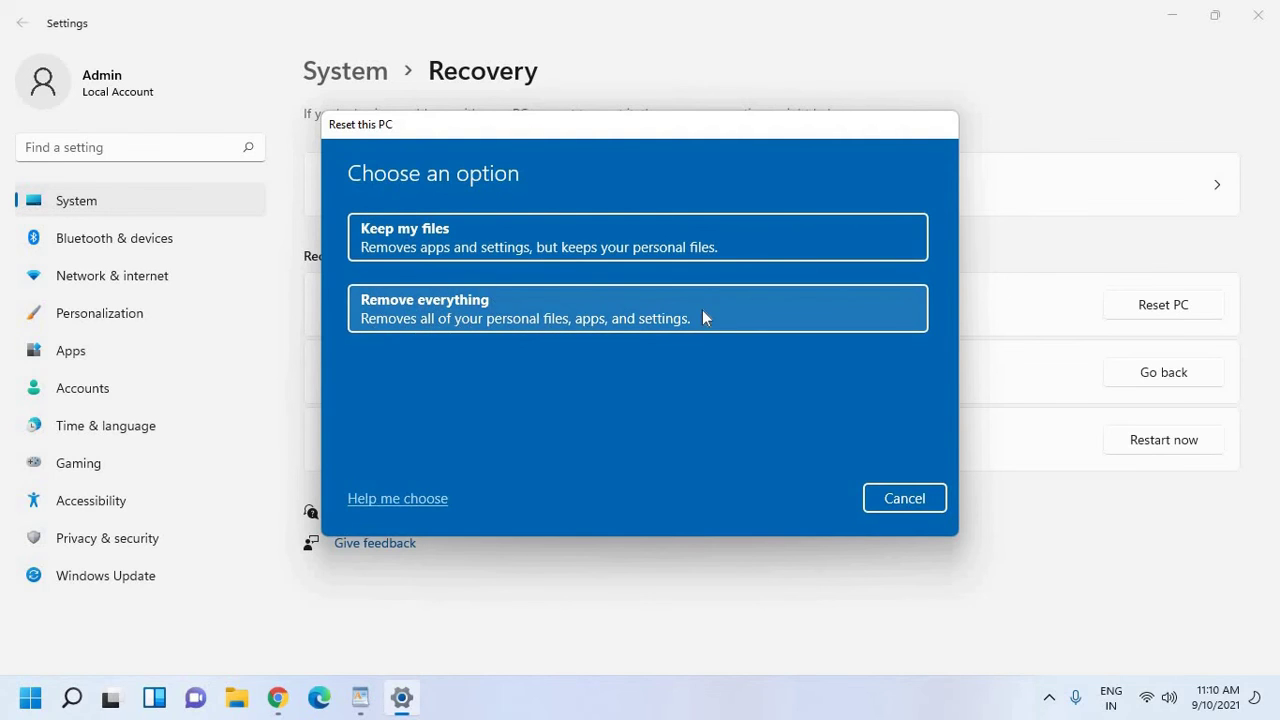
Step: Choose Keep my files and Cloud download, then accept the additional settings
{"action": "left_click", "coordinate": [424, 254]}
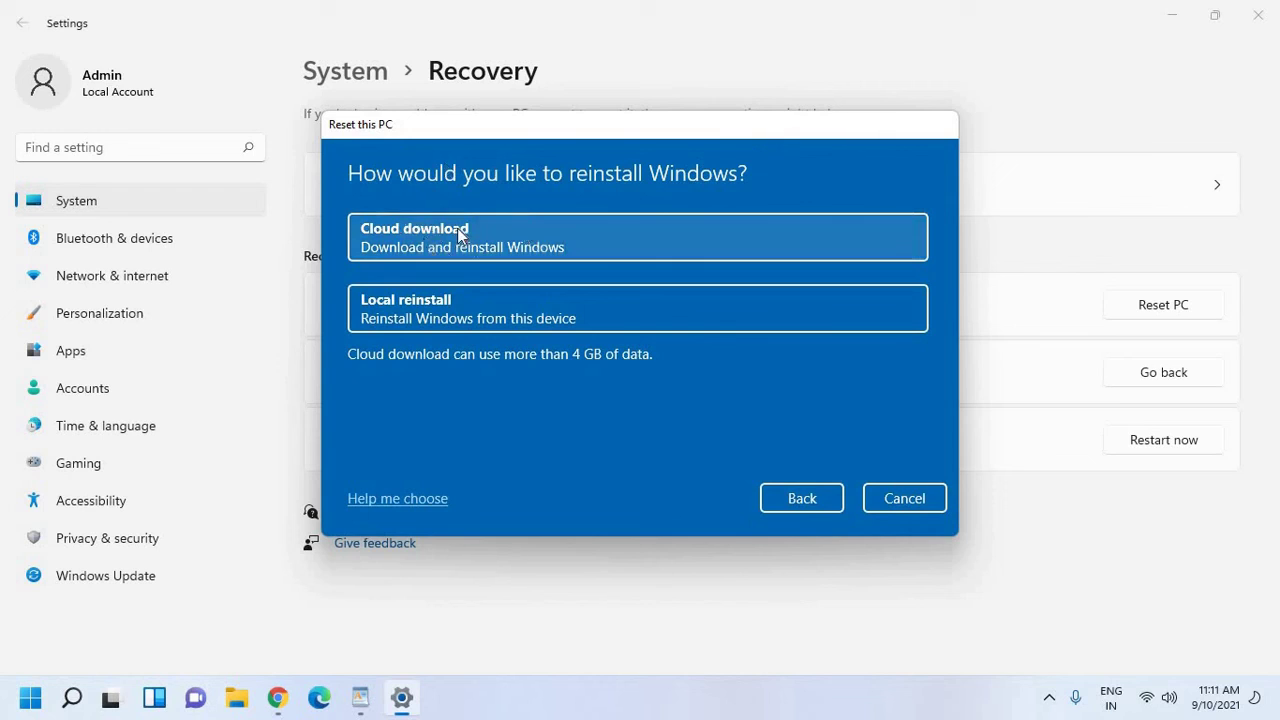
{"action": "left_click", "coordinate": [527, 240]}
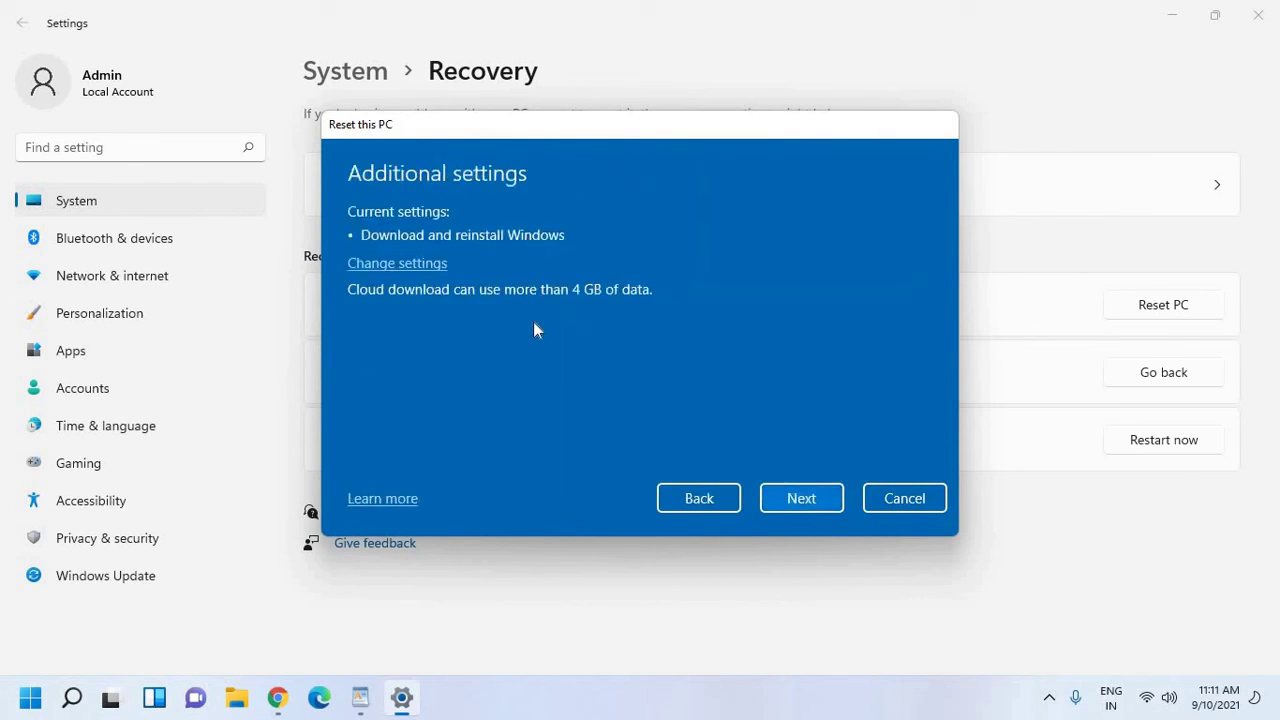
{"action": "key", "text": "Return"}
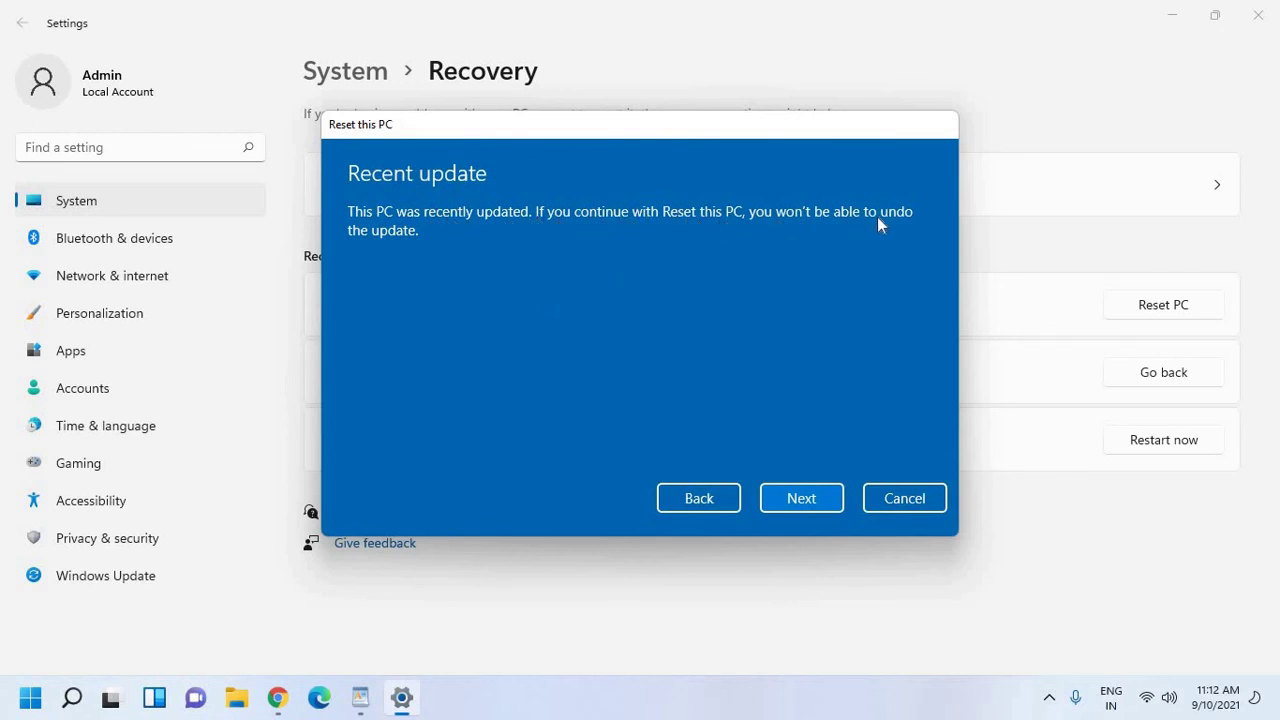
Step: Continue past the recent-update warning so the reset shows Getting things ready
{"action": "key", "text": "Return"}
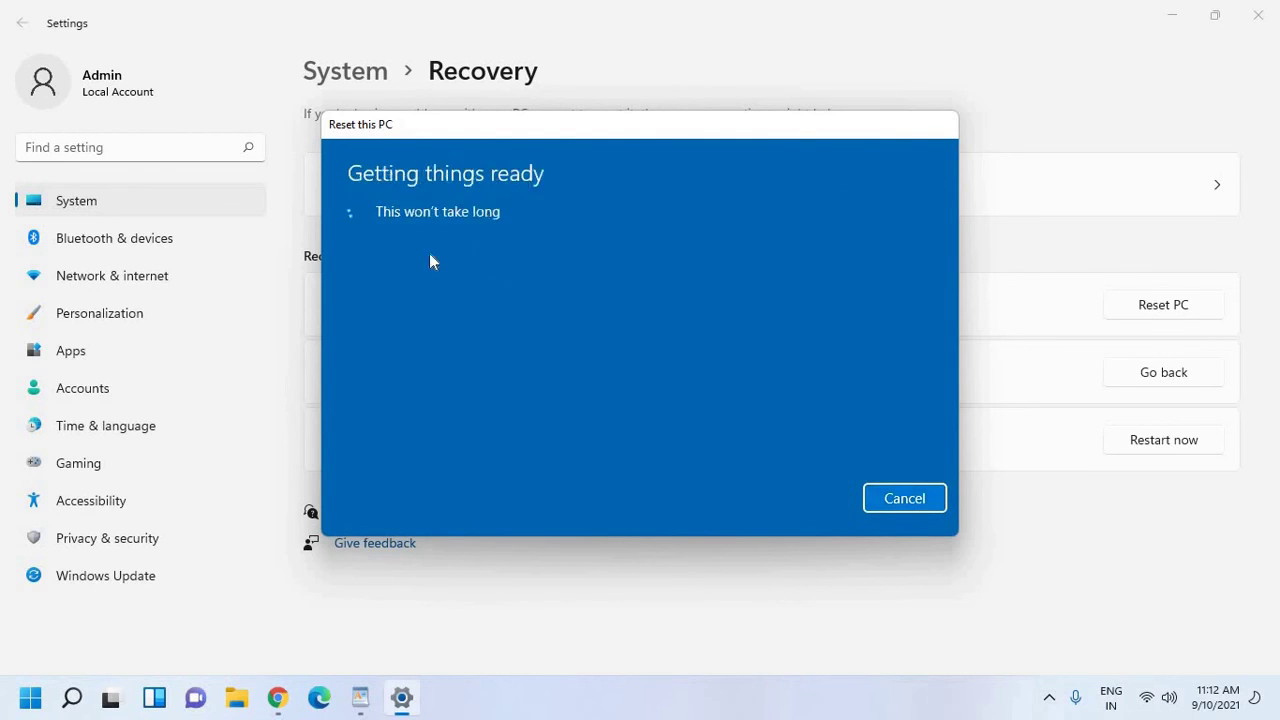